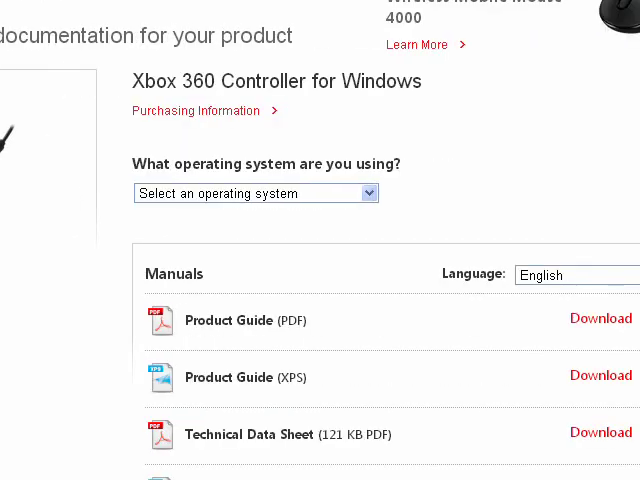
Check the computer's installed Windows version in its system properties, leaving the OS list unchosen
{"action": "left_click", "coordinate": [256, 193]}
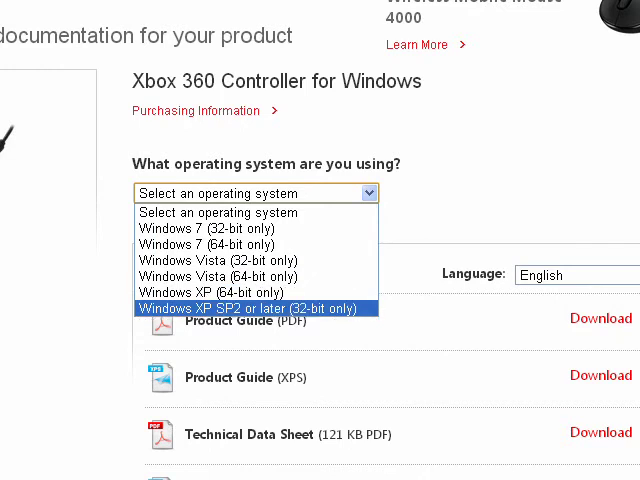
{"action": "key", "text": "Escape"}
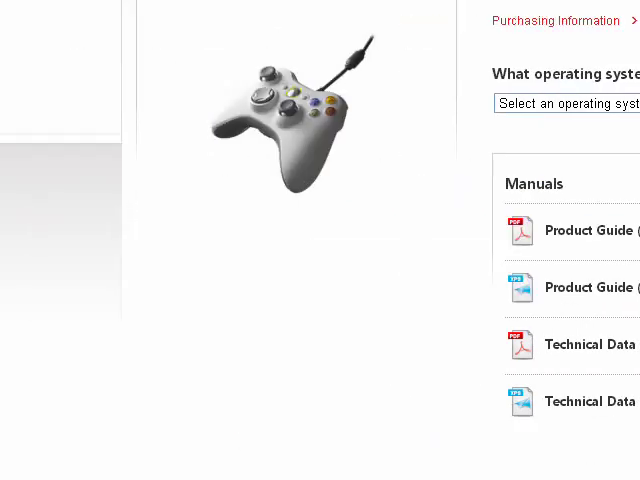
{"action": "left_click", "coordinate": [43, 464]}
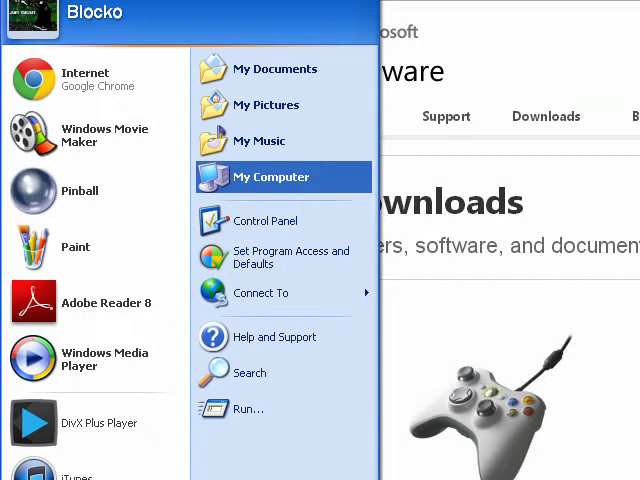
{"action": "right_click", "coordinate": [293, 178]}
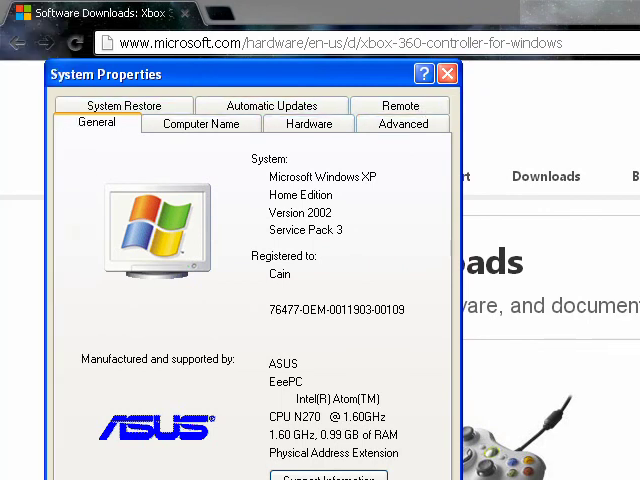
{"action": "left_click", "coordinate": [447, 73]}
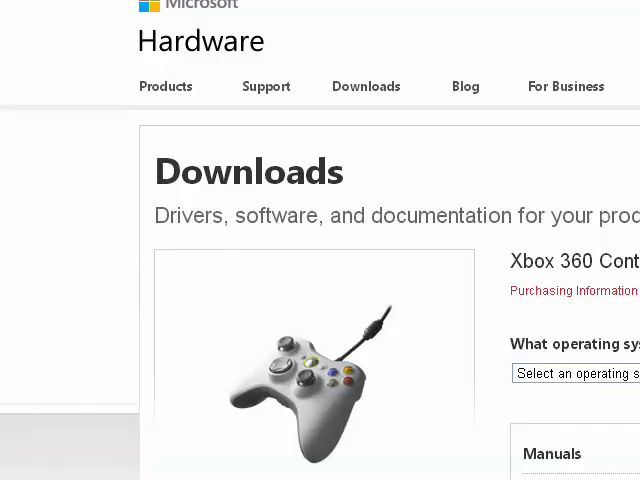
Reopen the operating system list with Windows XP SP2 or later (32-bit) highlighted
{"action": "left_click", "coordinate": [575, 373]}
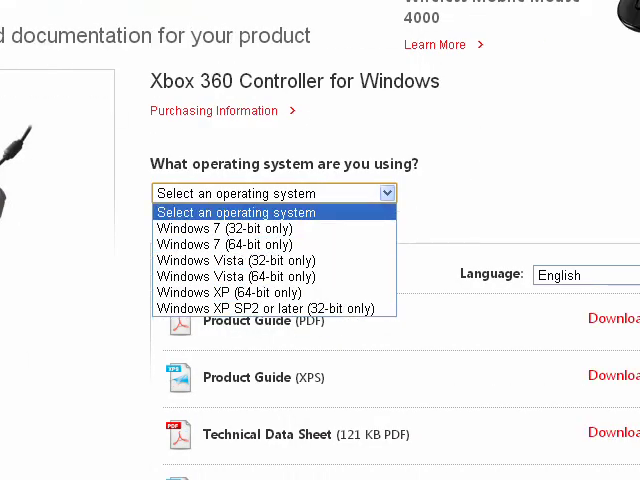
{"action": "key", "text": "Escape"}
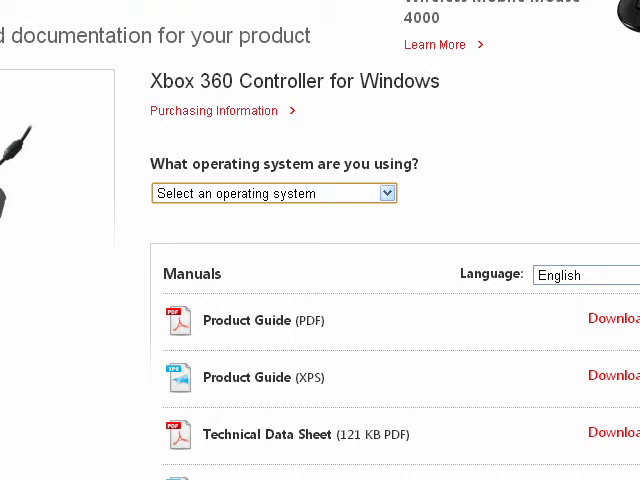
{"action": "left_click", "coordinate": [386, 193]}
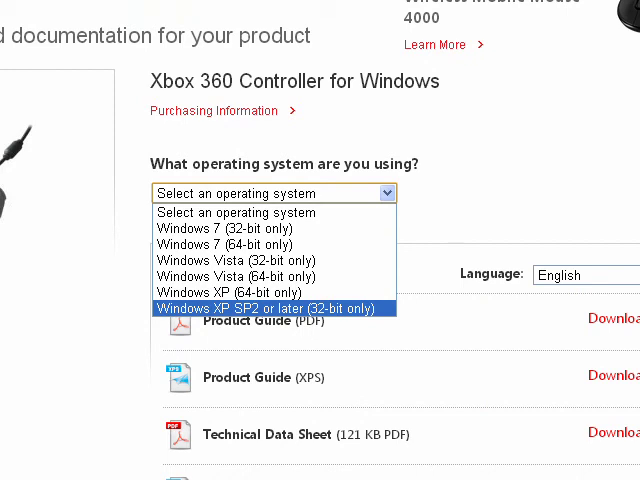
Pick 'Windows XP SP2 or later (32-bit only)' to reveal the Xbox 360 Accessories Software 1.2 download
{"action": "left_click", "coordinate": [265, 308]}
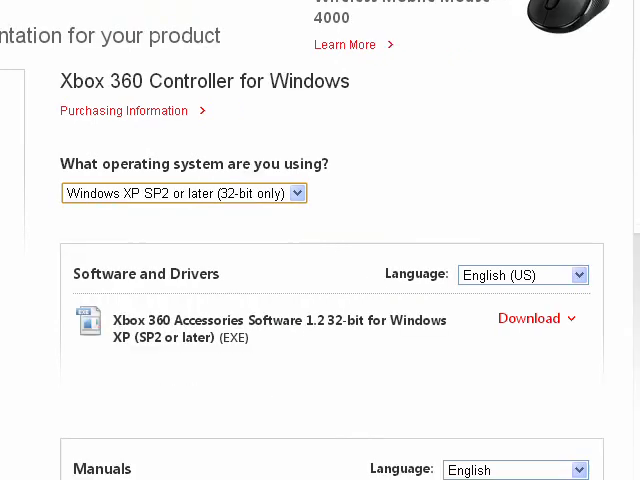
{"action": "scroll", "coordinate": [320, 300], "scroll_direction": "down", "scroll_amount": 3}
{"action": "scroll", "coordinate": [320, 300], "scroll_direction": "down", "scroll_amount": 2}
{"action": "scroll", "coordinate": [320, 300], "scroll_direction": "up", "scroll_amount": 3}
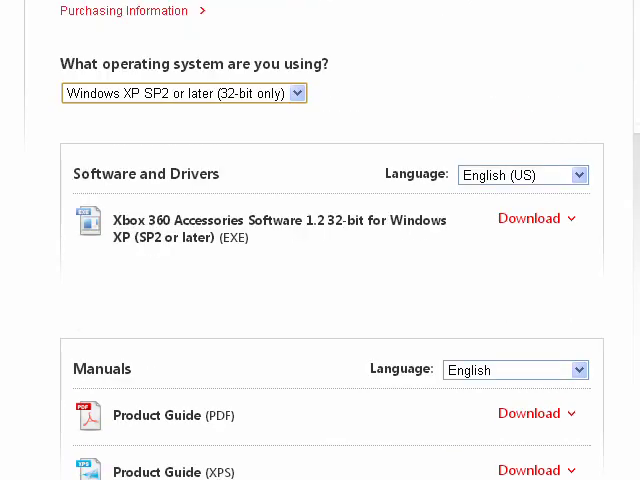